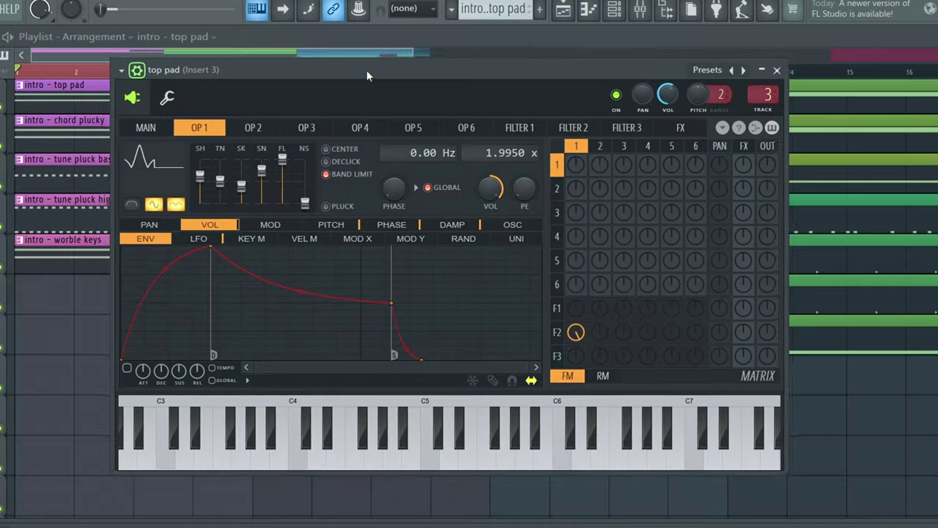
# - In the top pad Sytrus FX view, reset filter 2's output and turn up its matrix routing
pyautogui.moveTo(366, 70); pyautogui.dragTo(324, 66)
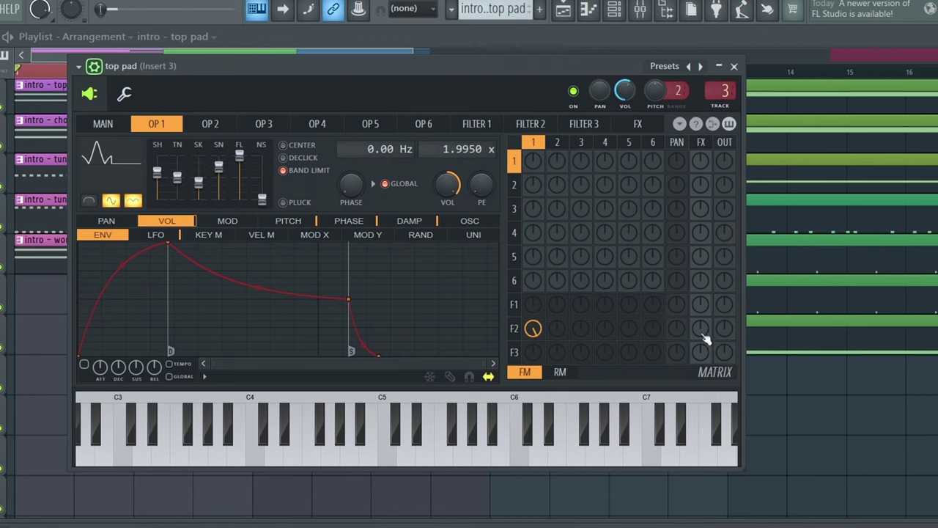
pyautogui.click(632, 126)
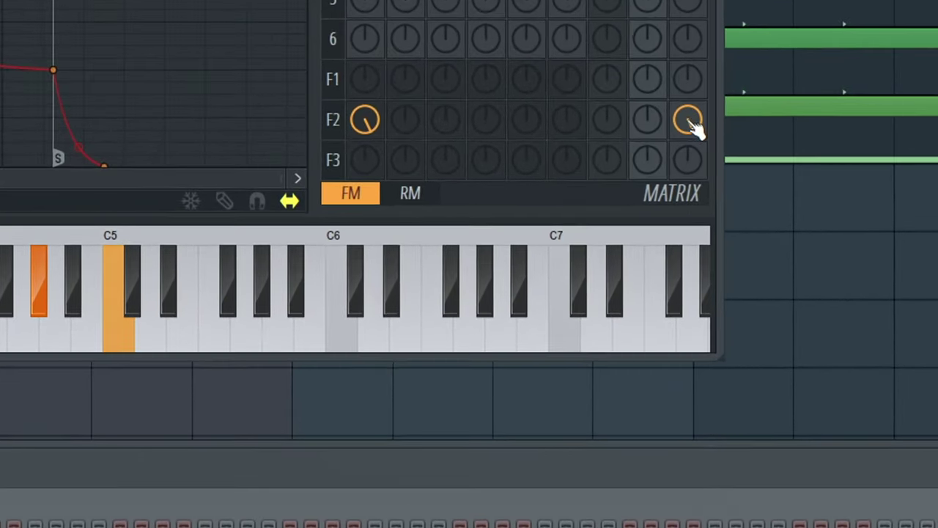
pyautogui.click(678, 270)
pyautogui.click(629, 266)
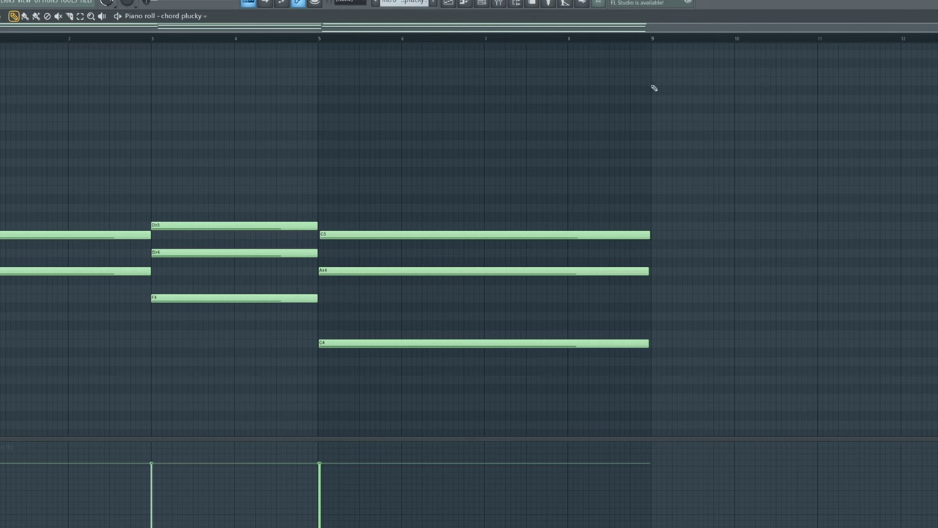
# - Play the chords, then turn up chord plucky's row 3, column 4 matrix knob in FILTER 1
pyautogui.press('space')
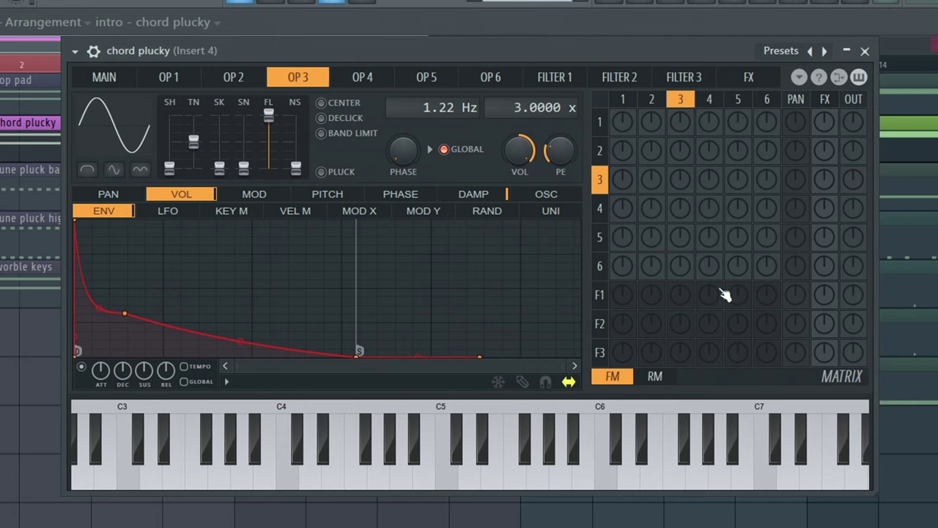
pyautogui.click(579, 82)
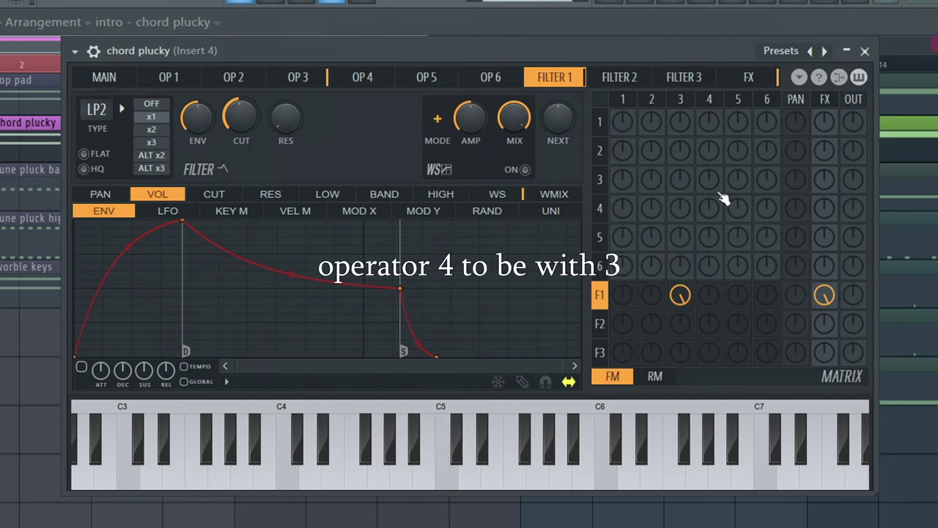
pyautogui.moveTo(710, 181); pyautogui.dragTo(715, 185)
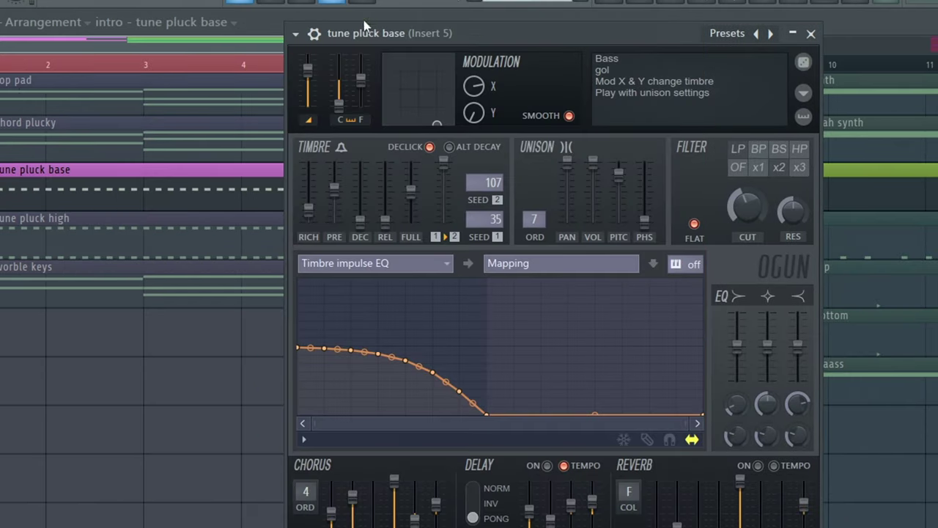
# - Reposition the tune pluck base Ogun window, browse its presets, and raise the RICH fader
pyautogui.moveTo(432, 40); pyautogui.dragTo(414, 40)
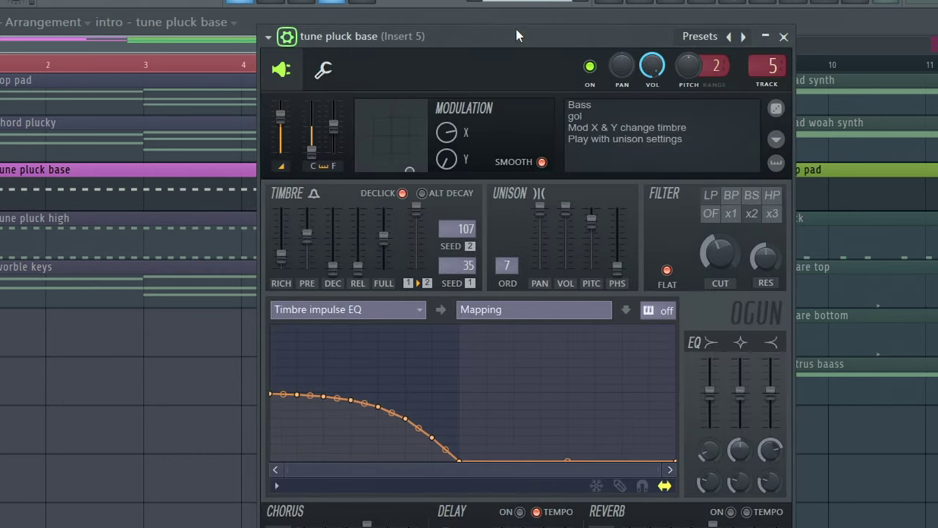
pyautogui.moveTo(517, 36); pyautogui.dragTo(629, 47)
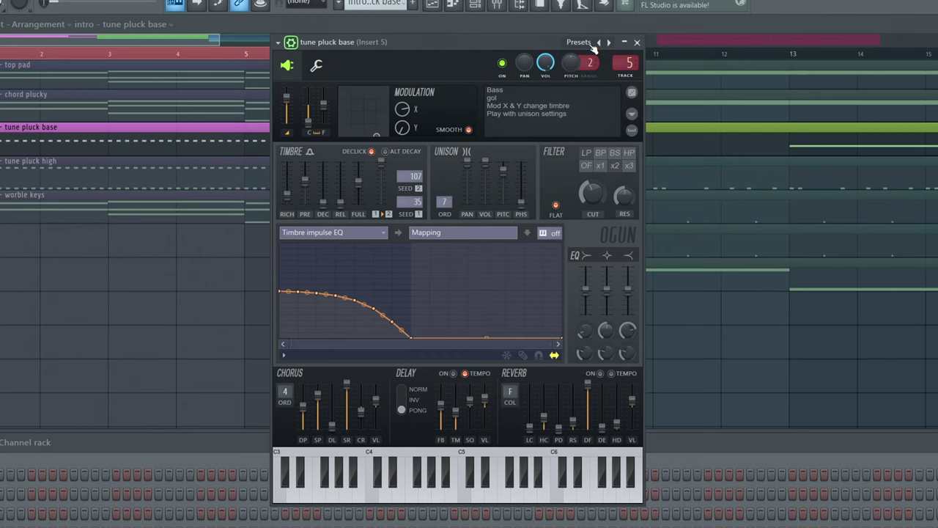
pyautogui.click(594, 44)
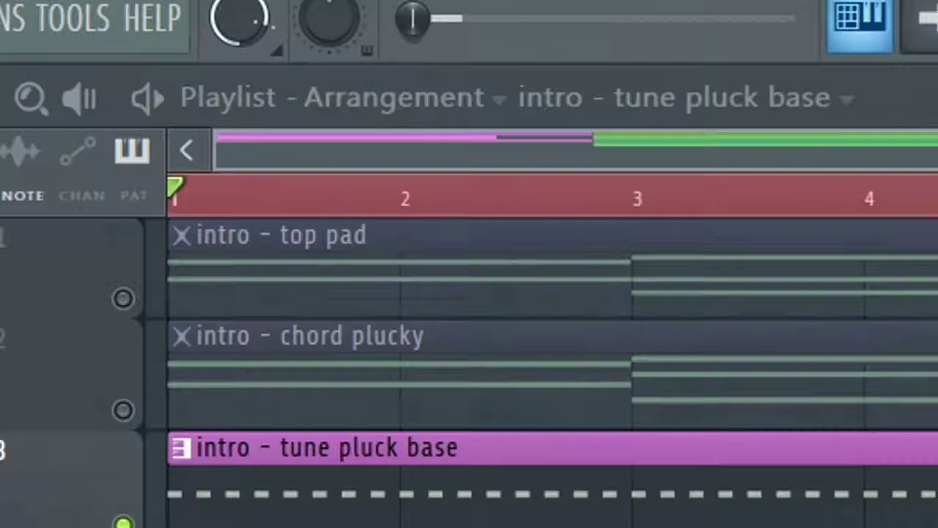
pyautogui.moveTo(371, 267); pyautogui.dragTo(371, 242)
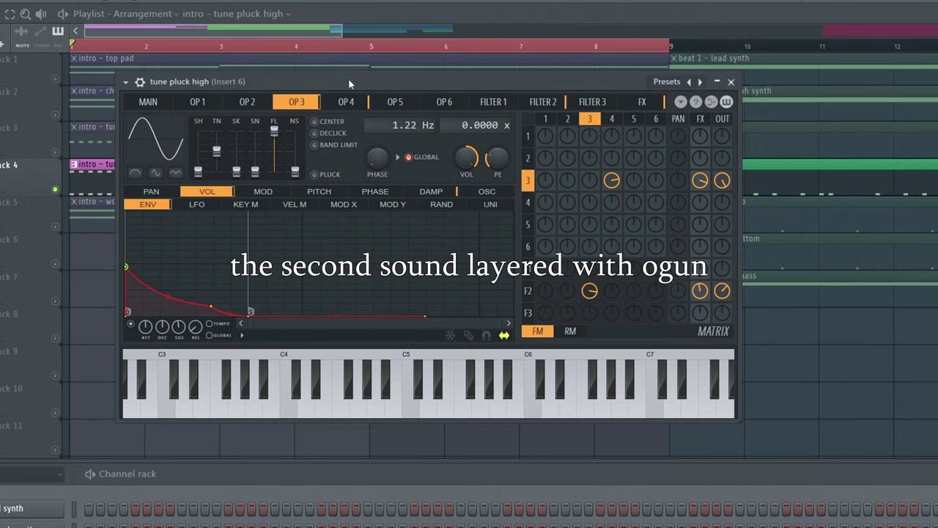
# - Move the tune pluck high Sytrus window aside and play the song intro
pyautogui.moveTo(348, 78); pyautogui.dragTo(473, 82)
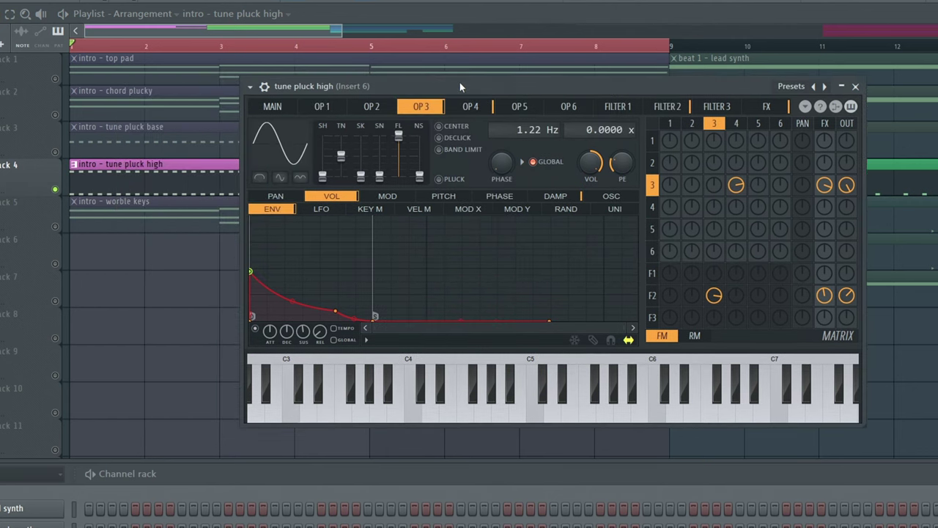
pyautogui.press('space')
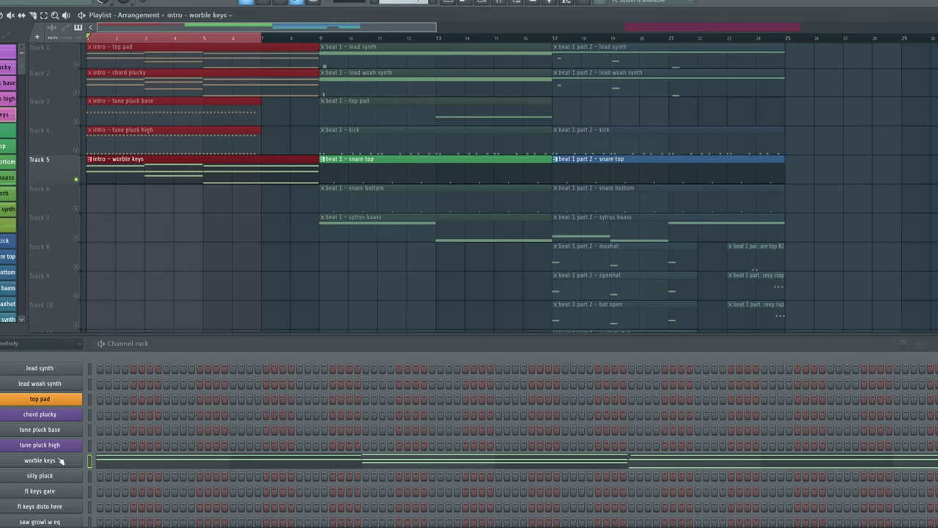
# - View worble keys' operator 2, then unmute tracks 1, 2, 3 and 4
pyautogui.click(61, 459)
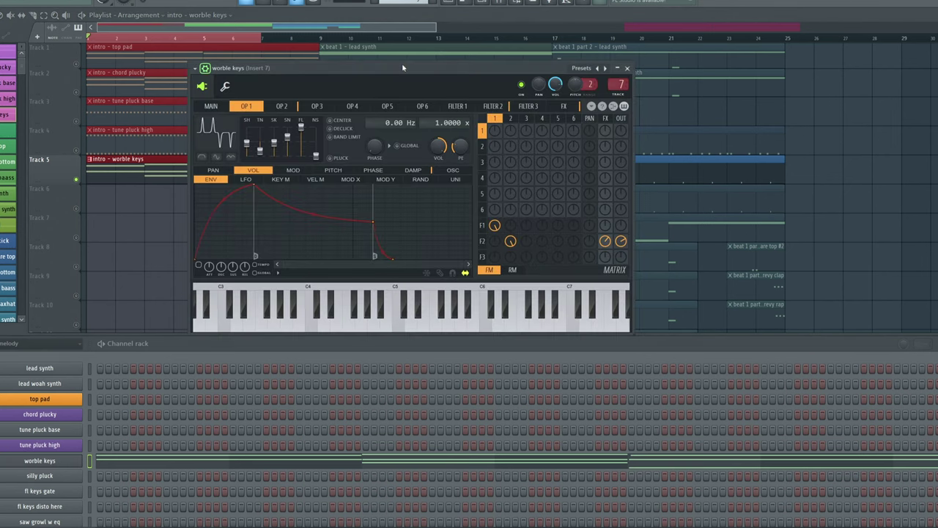
pyautogui.click(289, 107)
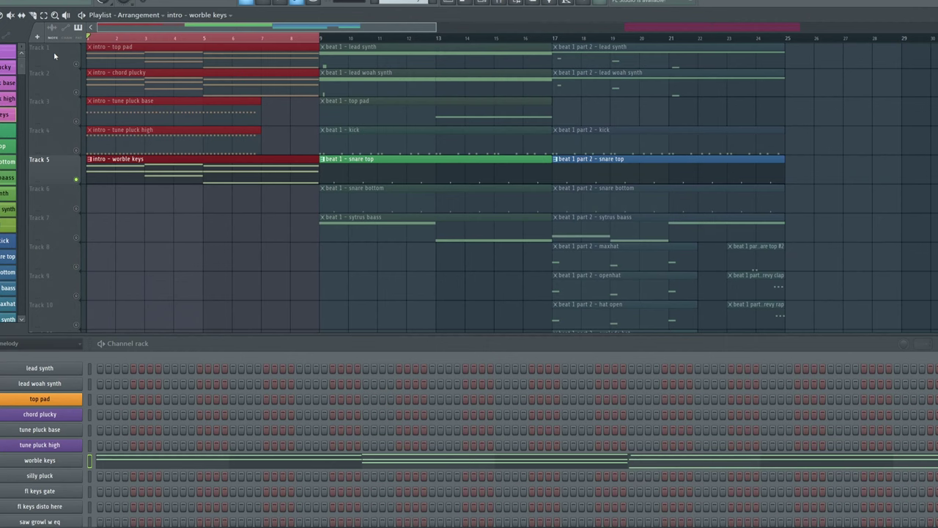
pyautogui.click(77, 66)
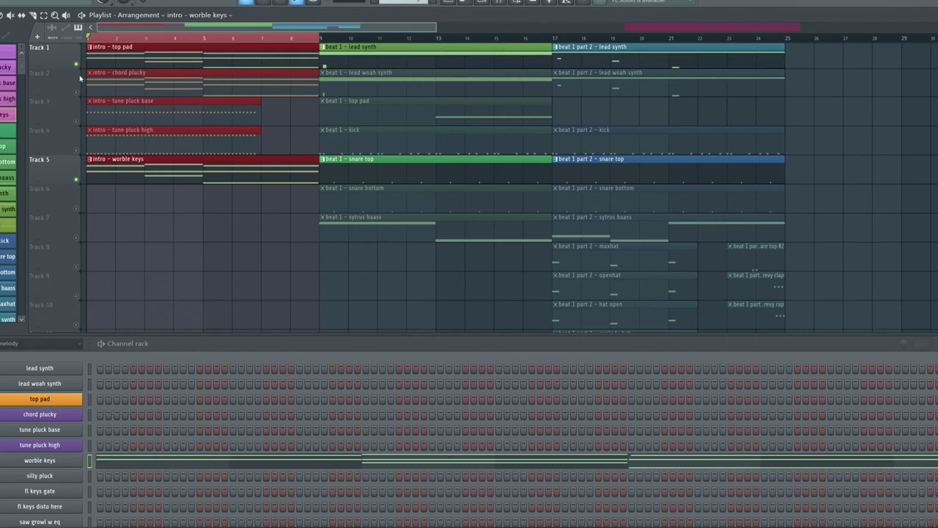
pyautogui.click(77, 94)
pyautogui.click(76, 122)
pyautogui.click(76, 151)
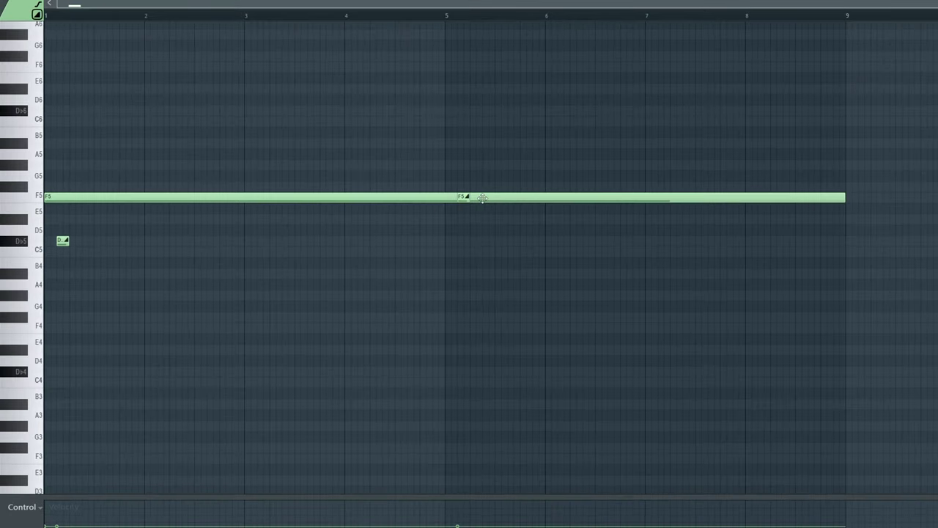
# - Play the piano roll pattern with the long held F5 lead note
pyautogui.press('space')
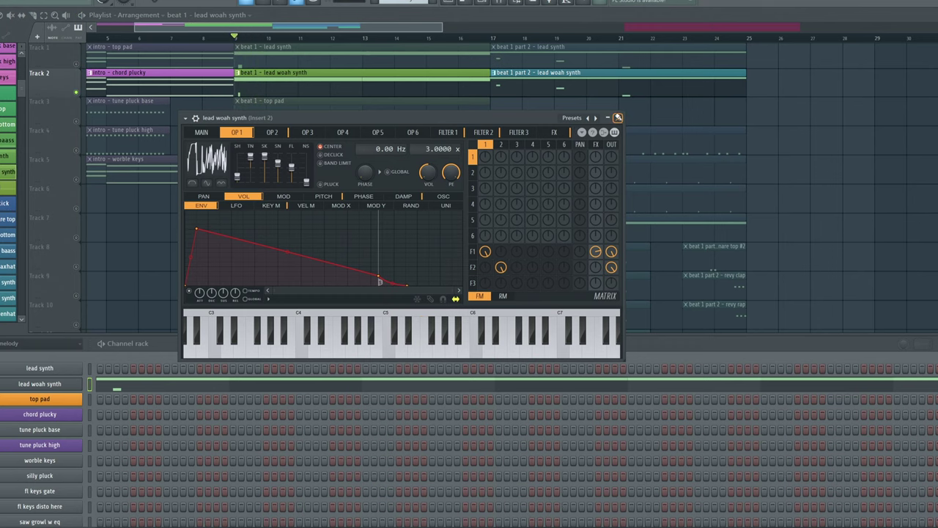
# - Close the lead woah patch, check an EQ in the mixer, and open the top pad clip's notes
pyautogui.click(618, 117)
pyautogui.press('F9')
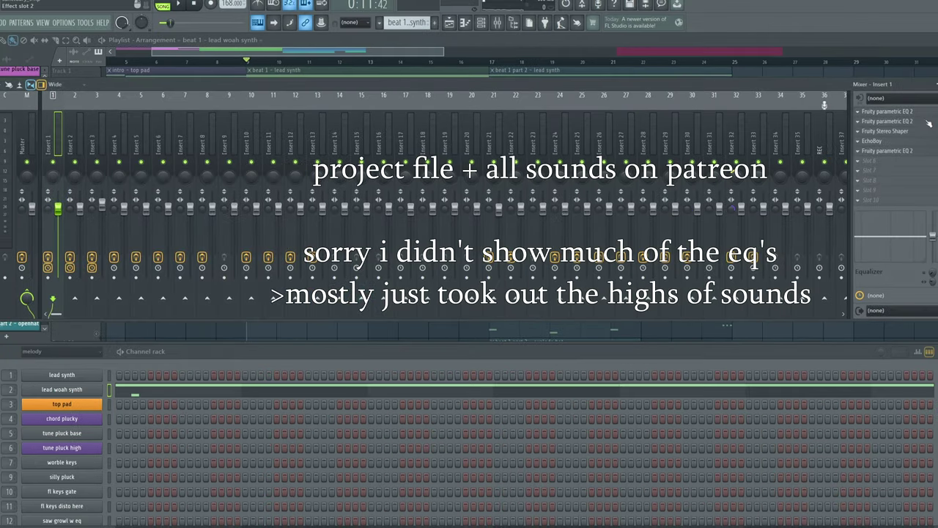
pyautogui.click(928, 122)
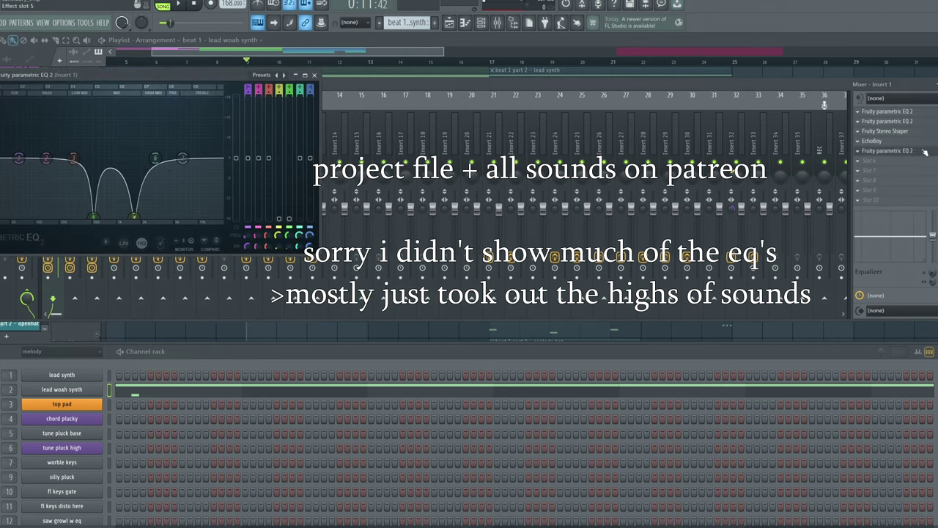
pyautogui.press('F9')
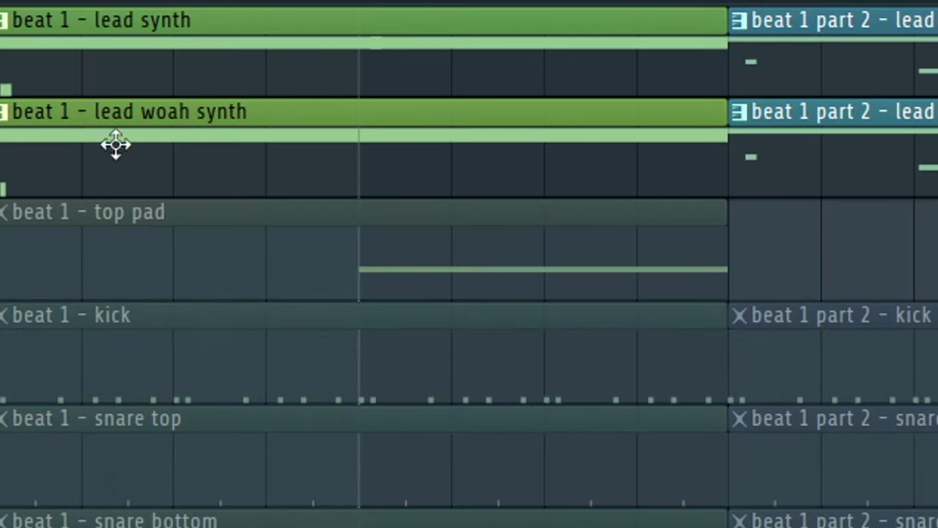
pyautogui.doubleClick(440, 212)
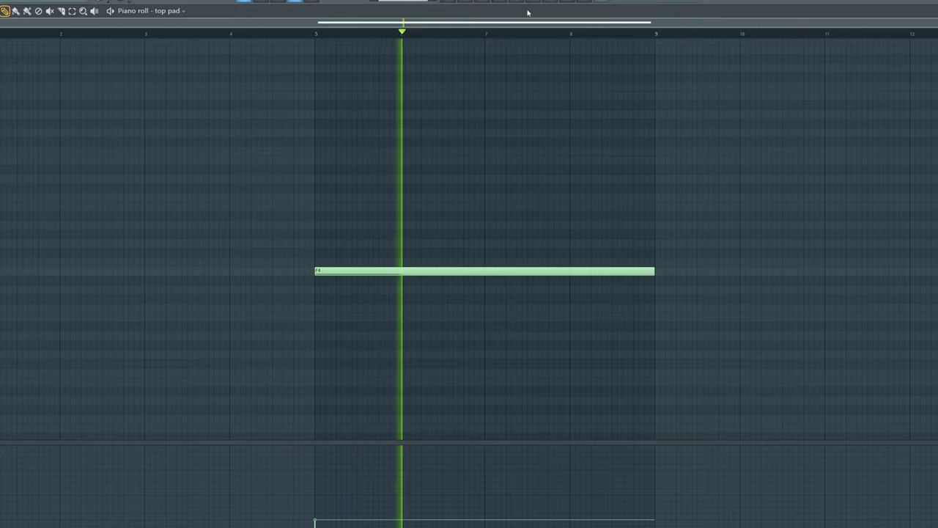
# - Inspect the parametric EQ curves on the early mixer inserts through insert 4, then return to the playlist
pyautogui.click(509, 3)
pyautogui.click(890, 93)
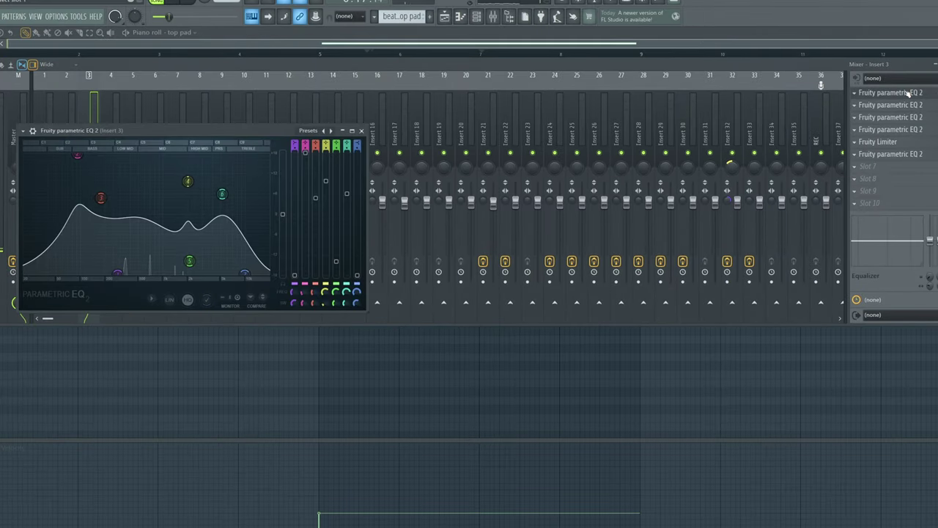
pyautogui.click(890, 105)
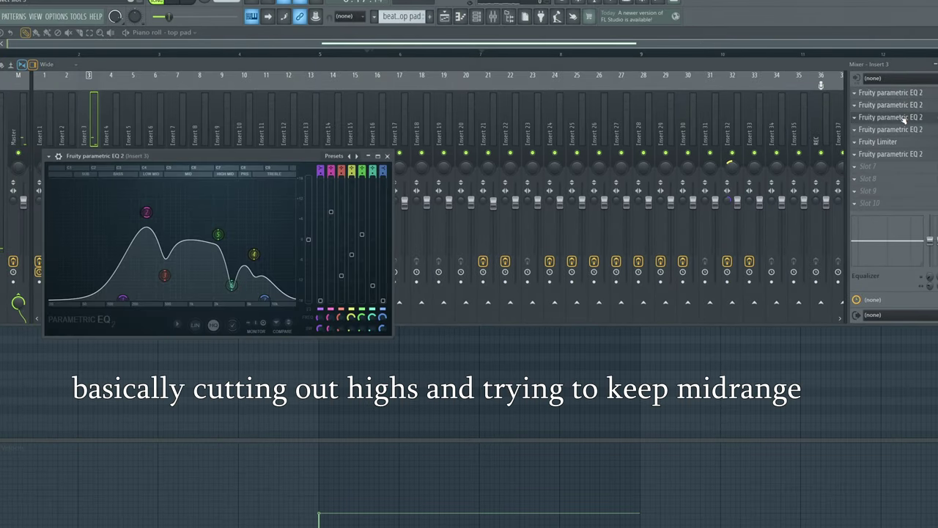
pyautogui.click(901, 117)
pyautogui.click(890, 129)
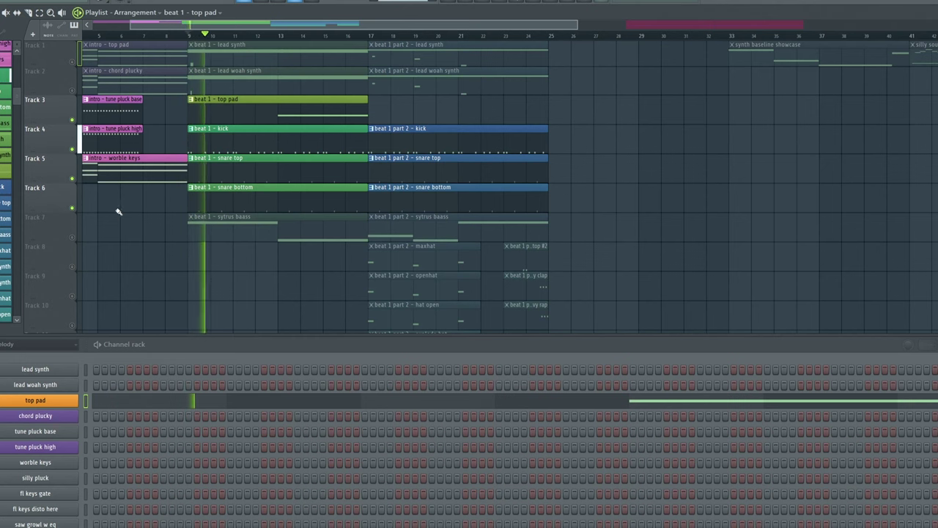
# - Select the kick pattern, open its notes, and view sytrus baass's operator 2
pyautogui.click(213, 143)
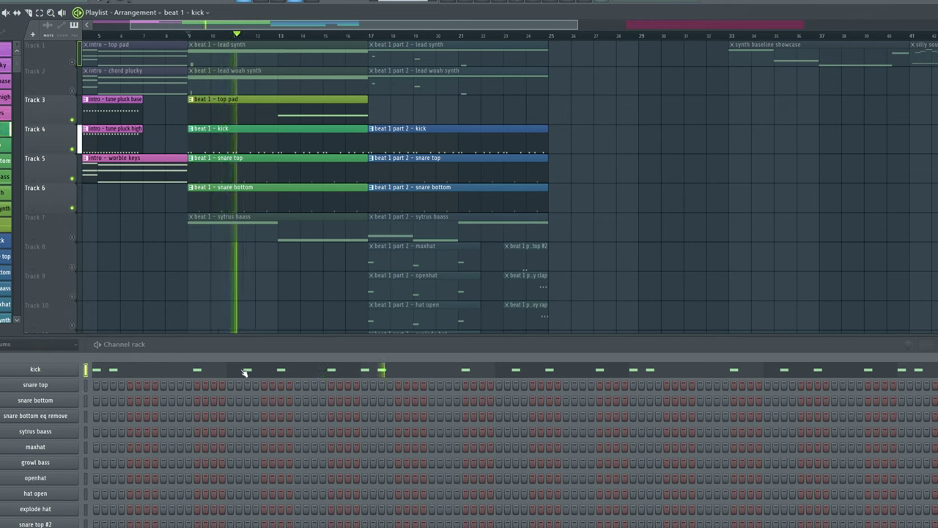
pyautogui.click(244, 368)
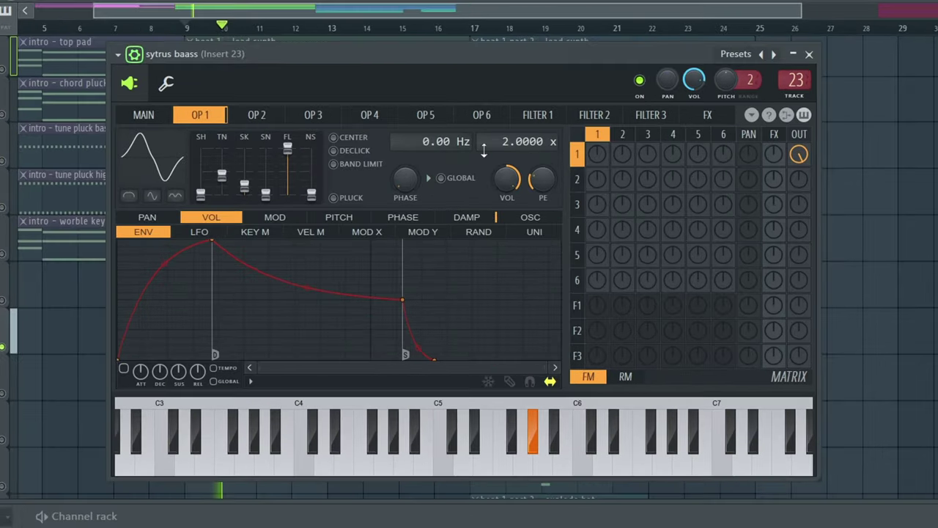
pyautogui.click(256, 118)
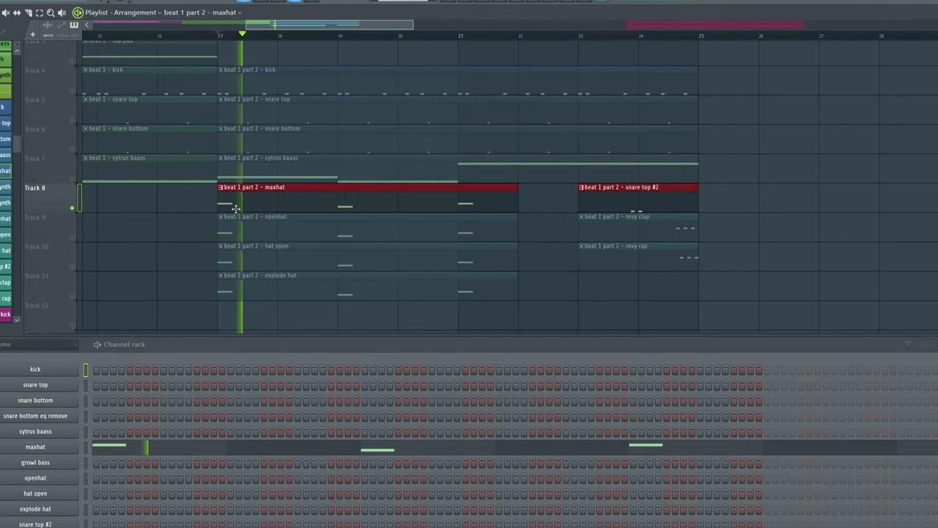
# - Step through the openhat, hat open and explode hat patterns
pyautogui.click(74, 237)
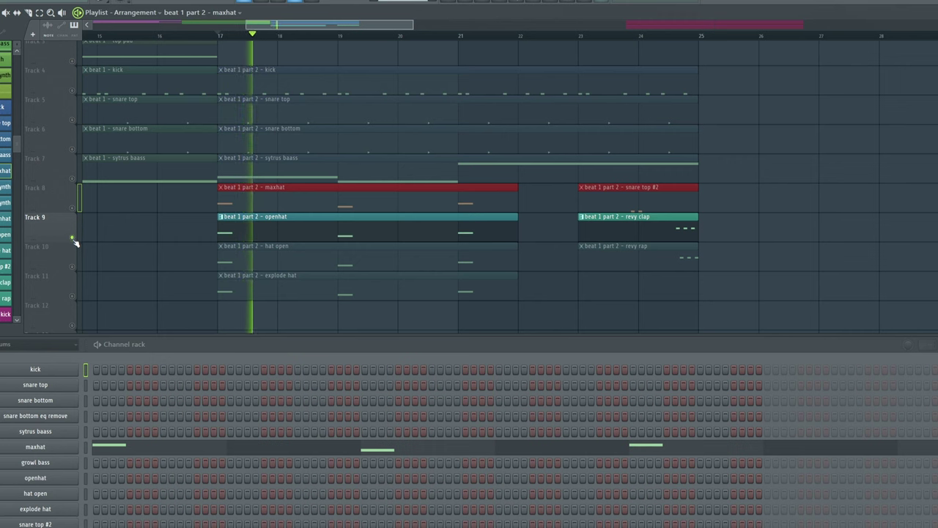
pyautogui.click(77, 253)
pyautogui.click(78, 295)
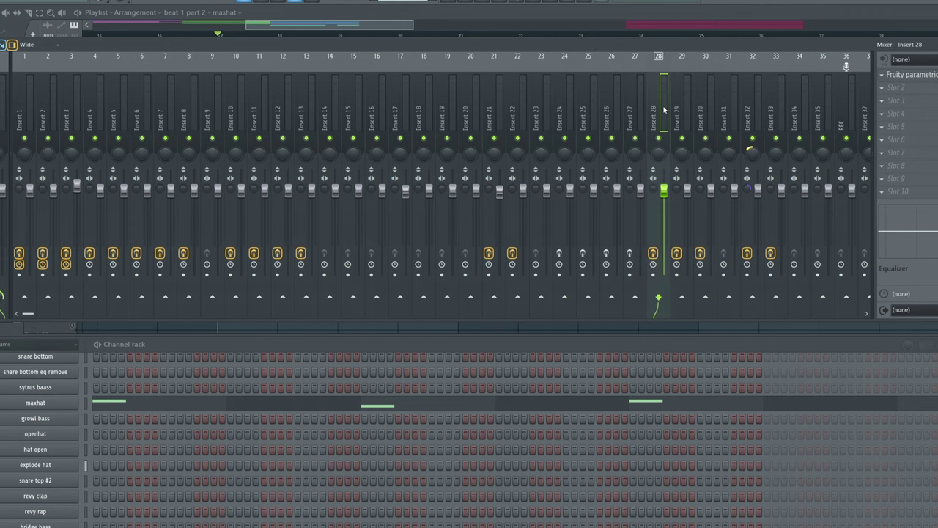
# - Inspect the EQ and reverb on inserts 24–27, and enable insert 27's parametric EQ
pyautogui.click(569, 115)
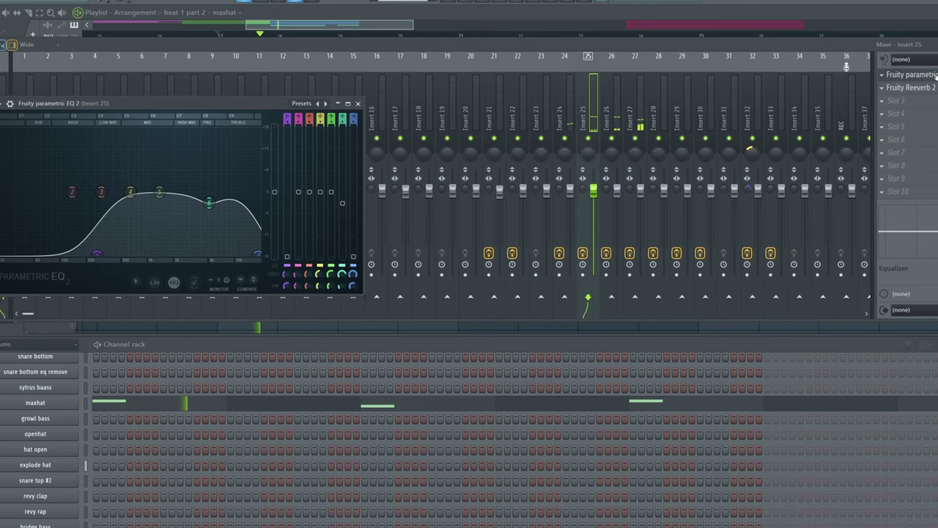
pyautogui.click(903, 75)
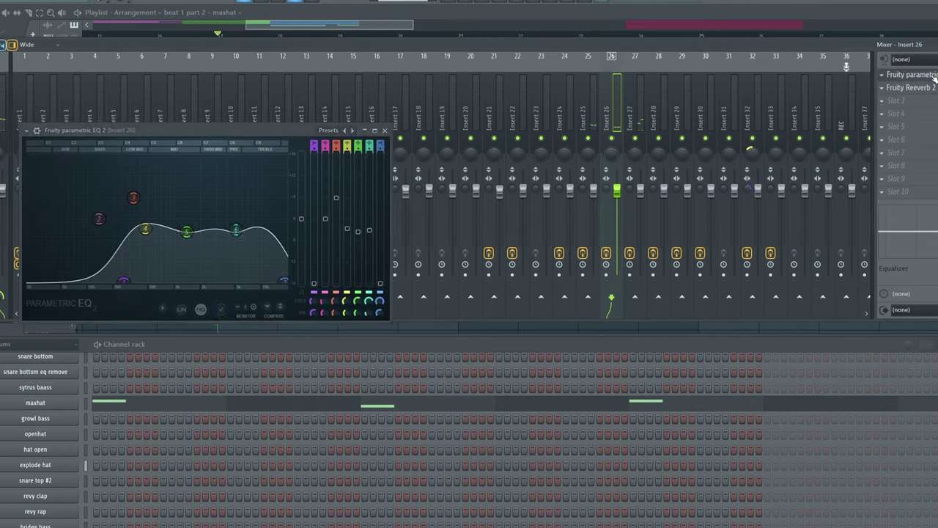
pyautogui.click(903, 74)
pyautogui.click(910, 90)
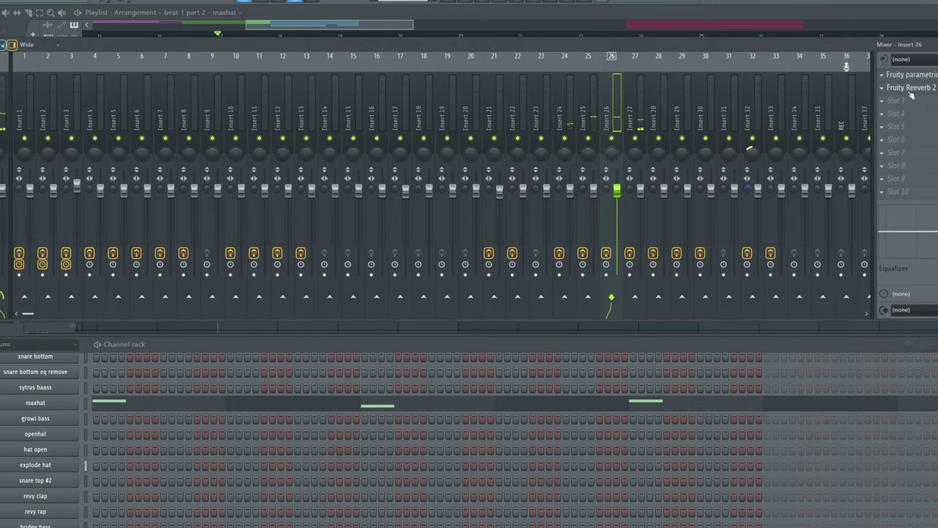
pyautogui.click(640, 121)
pyautogui.click(926, 80)
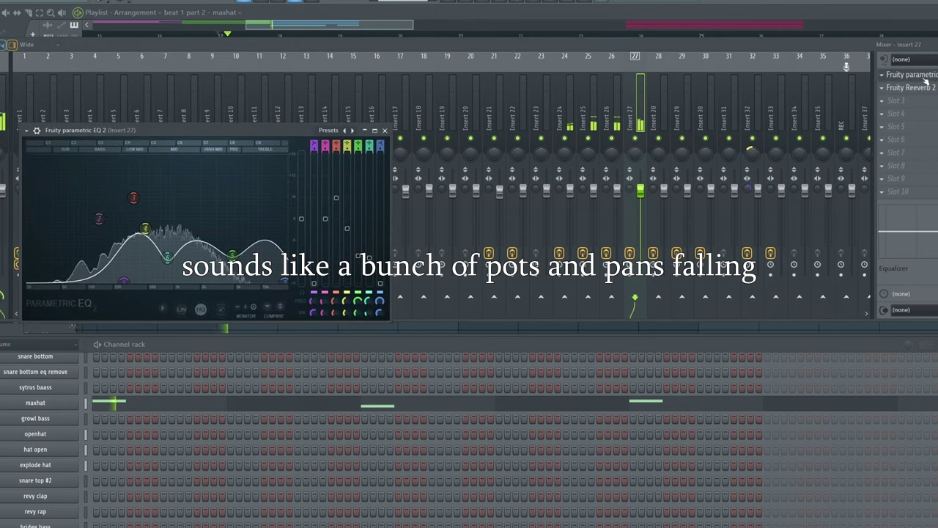
pyautogui.click(925, 82)
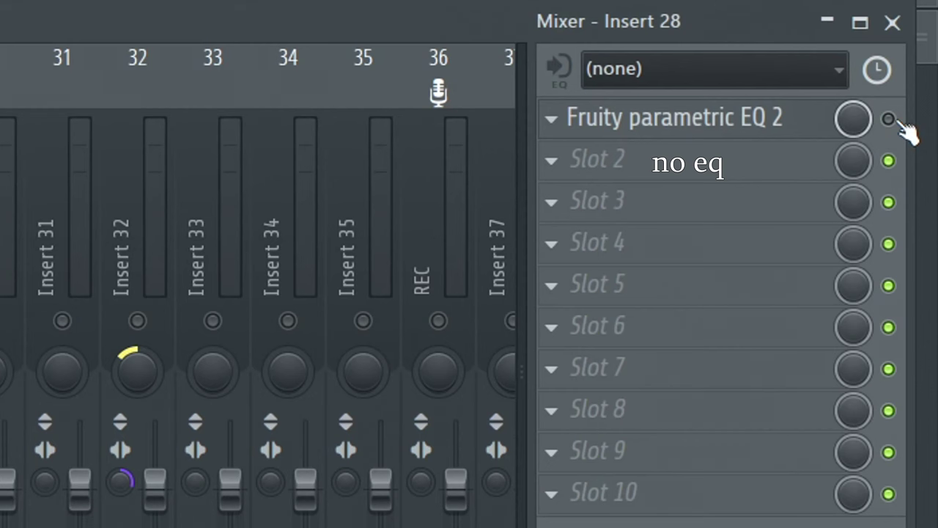
pyautogui.click(888, 118)
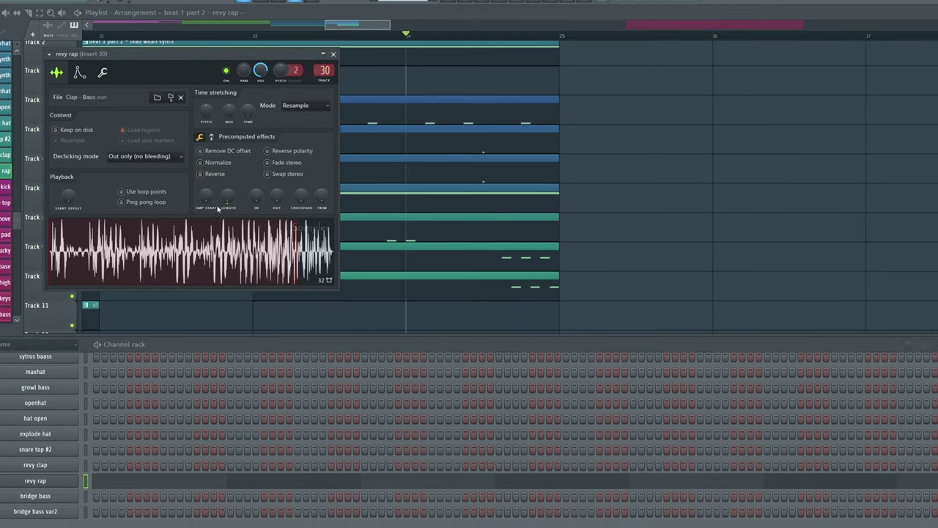
# - Reverse the revy rap clap sample, then scroll the playlist to the synth baseline section
pyautogui.click(222, 175)
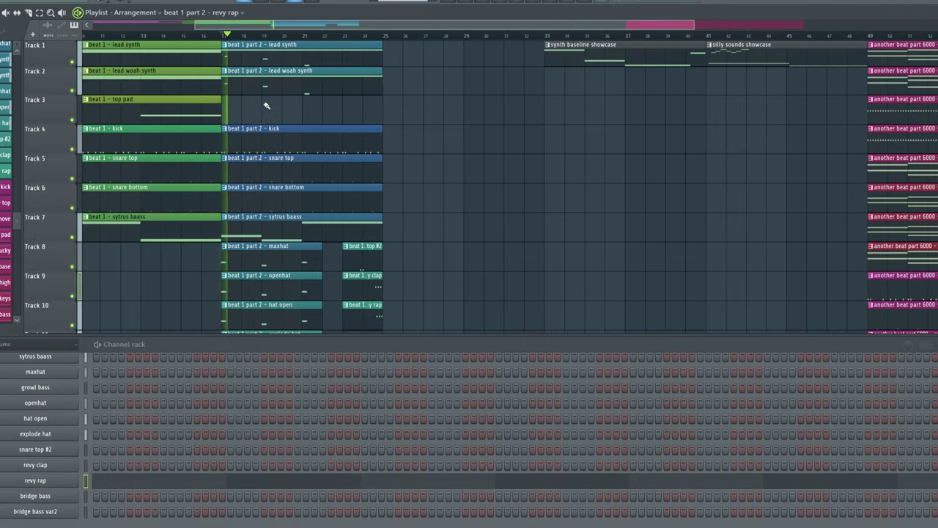
pyautogui.scroll(-5, 279, 110)
pyautogui.keyDown('ctrl'); pyautogui.scroll(3, 290, 161); pyautogui.keyUp('ctrl')
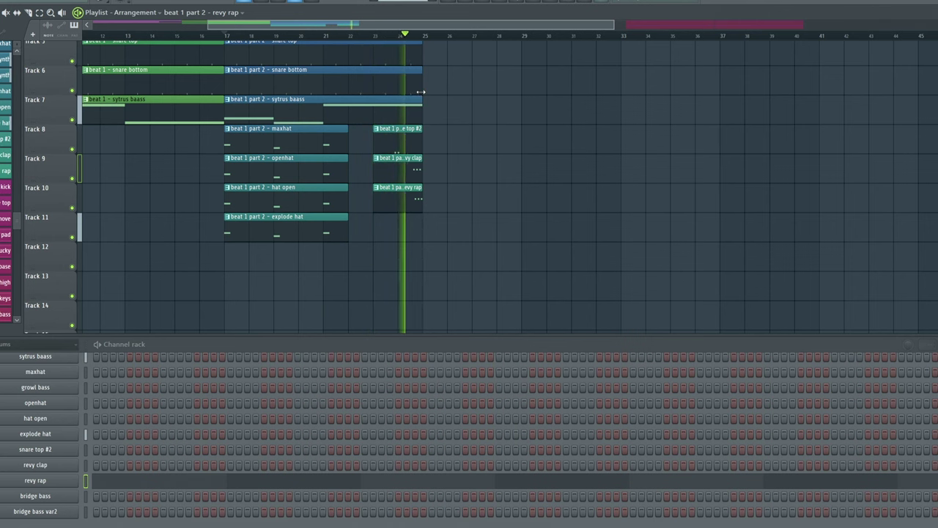
pyautogui.scroll(-5, 420, 91)
# - Review the bridge bass and silly pluck Sytrus patches, close both, and stop playback
pyautogui.scroll(4, 613, 85)
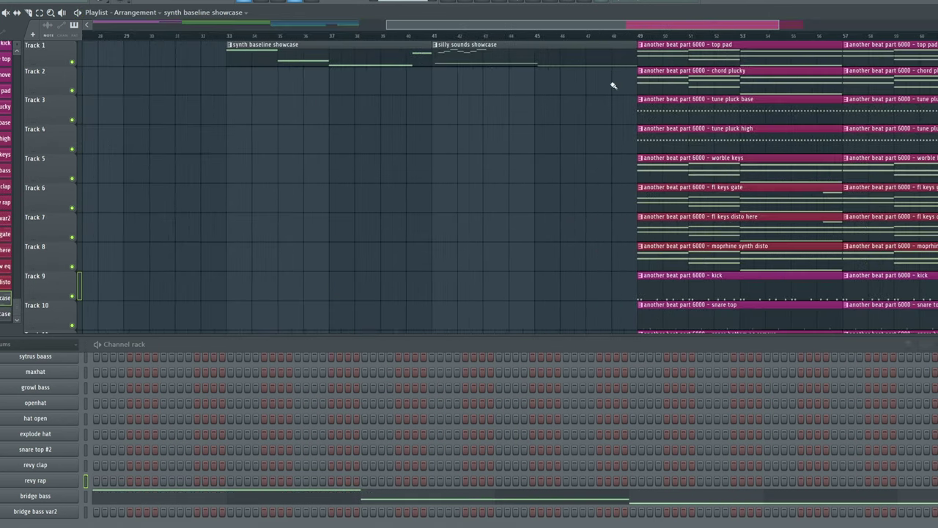
pyautogui.moveTo(511, 28); pyautogui.dragTo(557, 17)
pyautogui.press('F7')
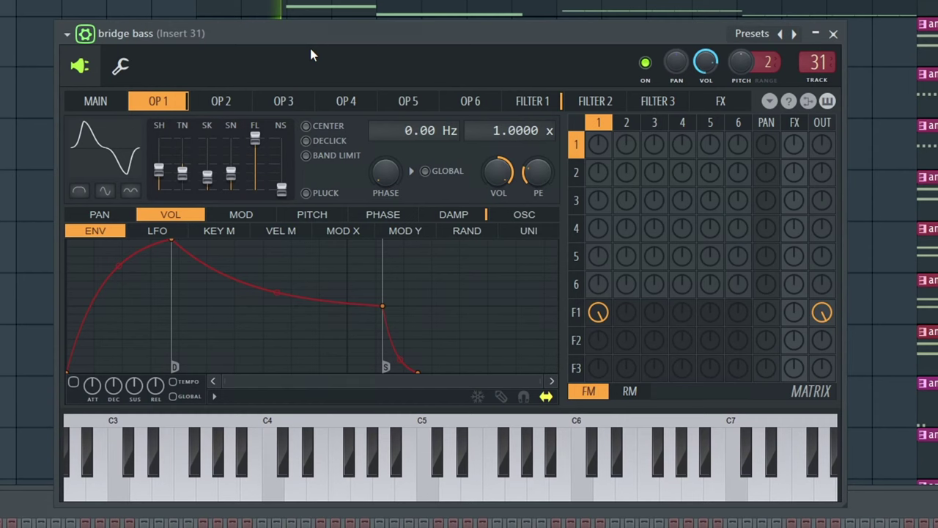
pyautogui.click(834, 34)
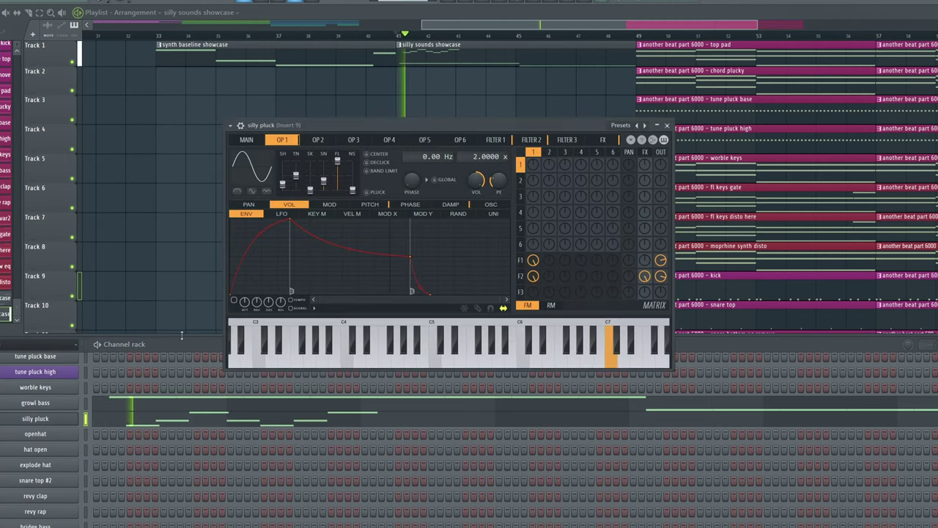
pyautogui.moveTo(350, 125); pyautogui.dragTo(338, 120)
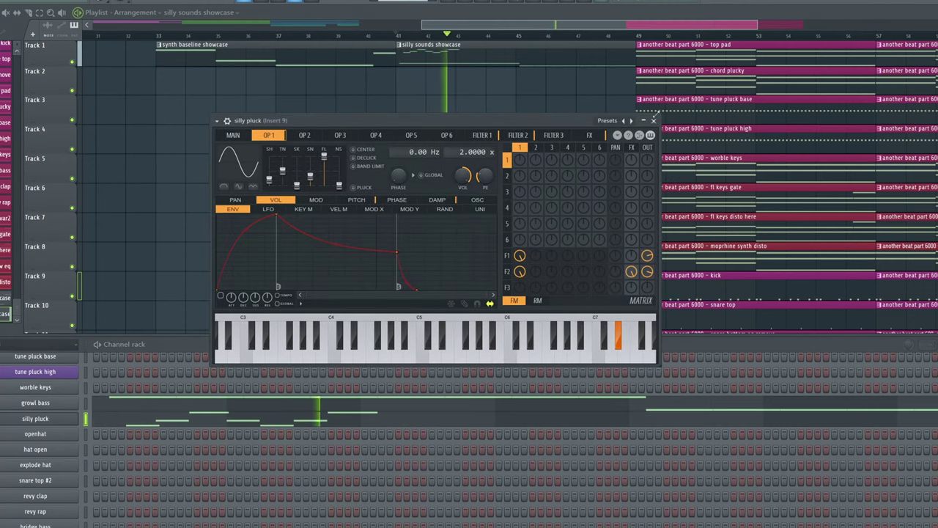
pyautogui.click(655, 120)
pyautogui.press('space')
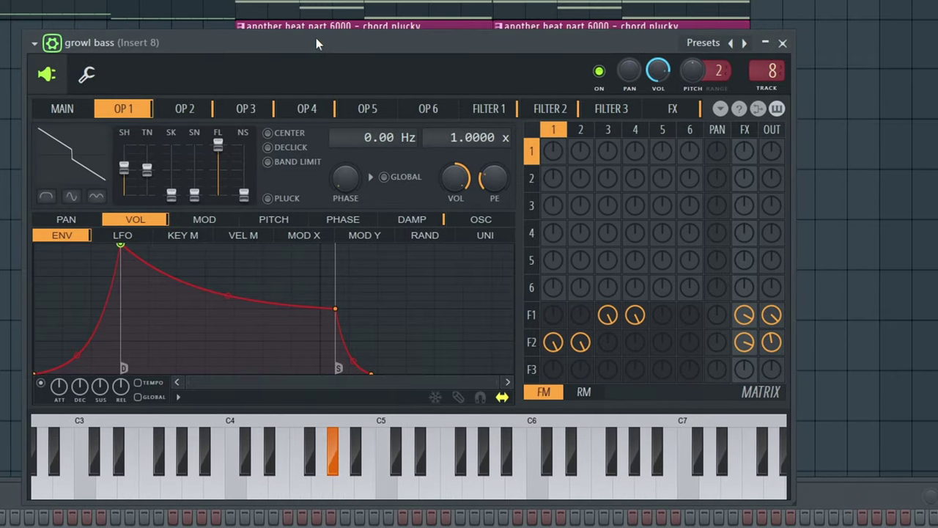
# - Step through growl bass operators OP 2 to OP 5, then return to OP 1
pyautogui.click(212, 112)
pyautogui.click(246, 110)
pyautogui.click(307, 110)
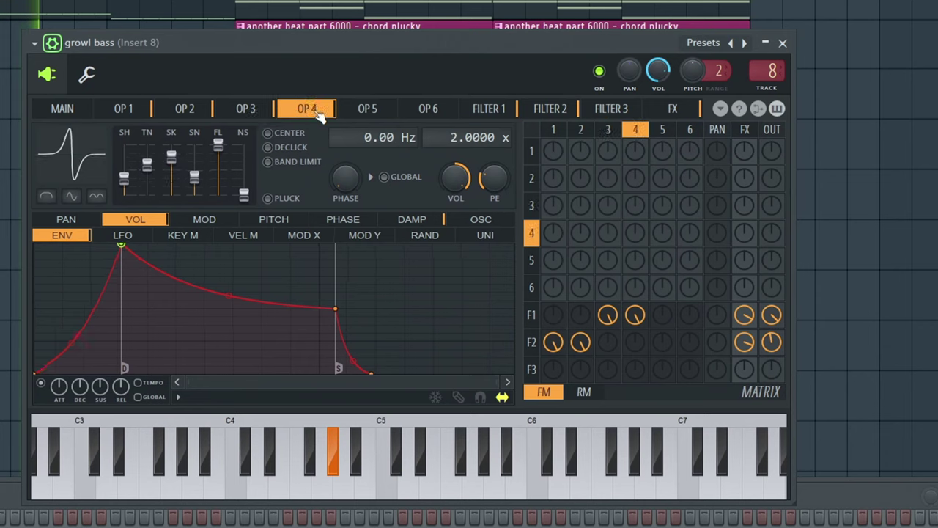
pyautogui.click(367, 110)
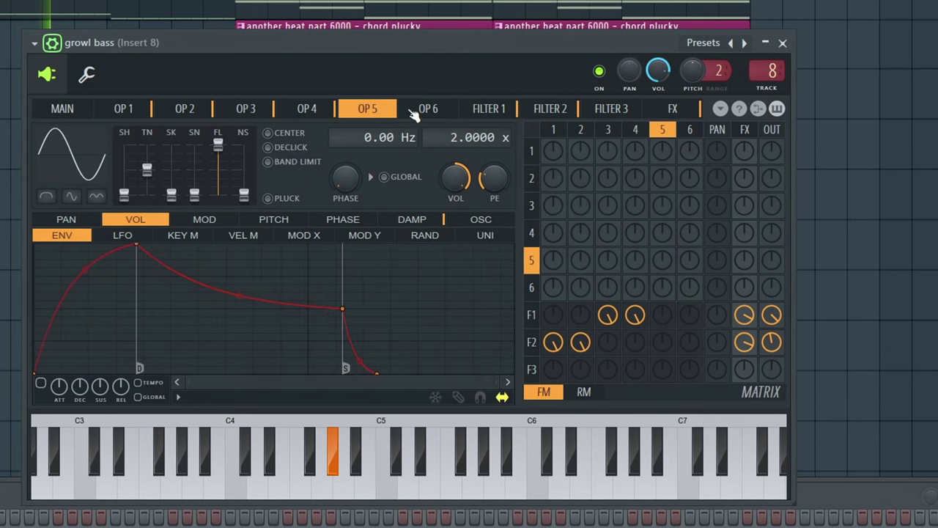
pyautogui.click(125, 111)
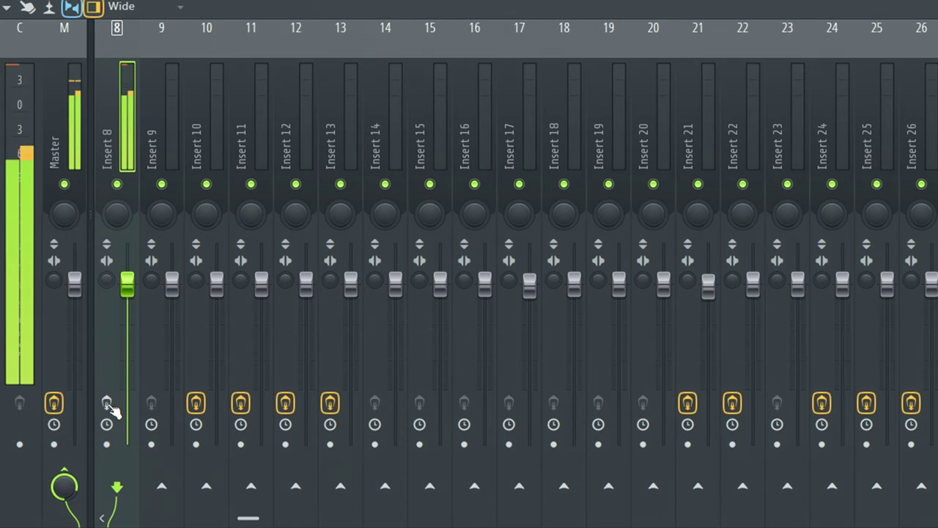
# - Enable effects on mixer Insert 8 and unmute the chord plucky playlist track
pyautogui.click(106, 403)
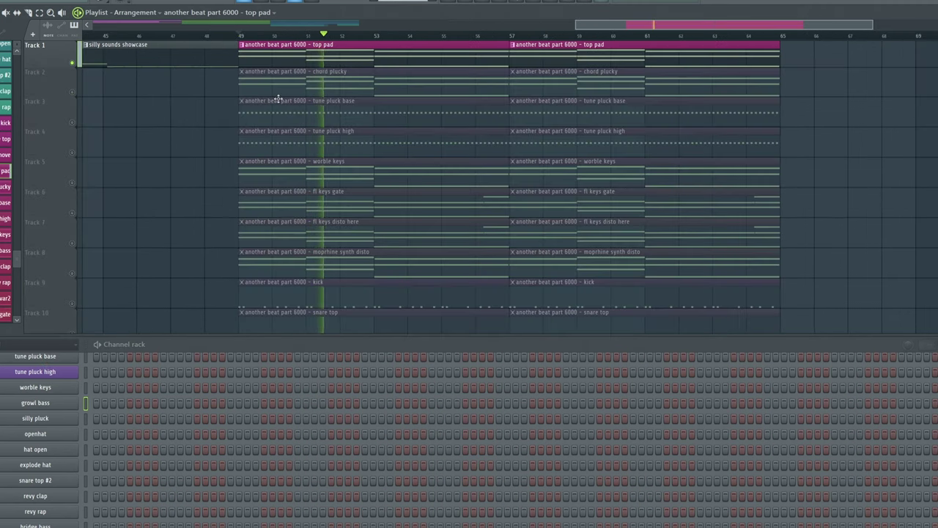
pyautogui.click(72, 93)
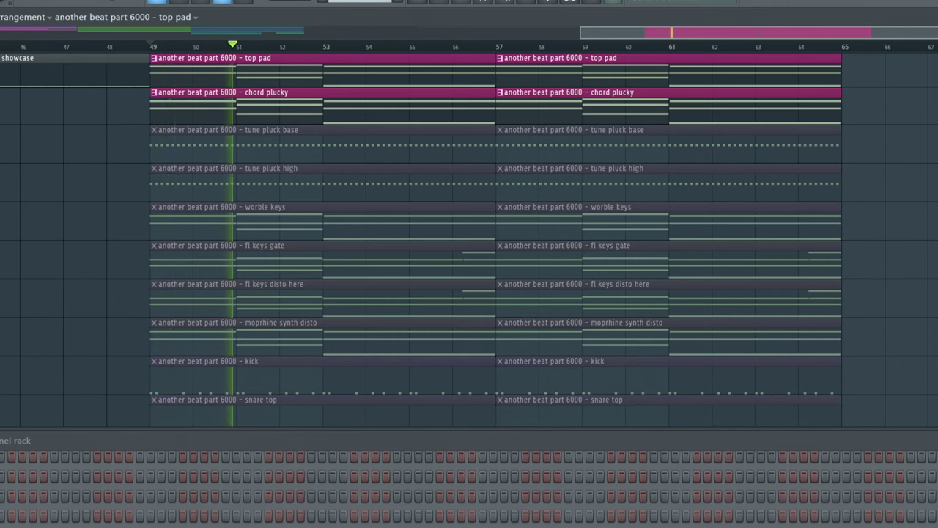
# - Unmute the tune pluck base, tune pluck high, worble keys, fl keys gate and fl keys disto tracks
pyautogui.click(15, 139)
pyautogui.click(30, 183)
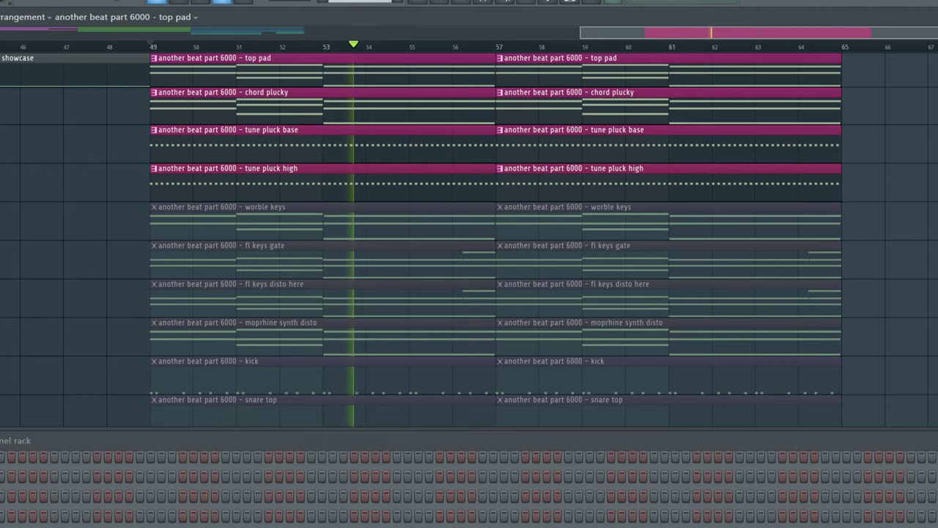
pyautogui.click(75, 216)
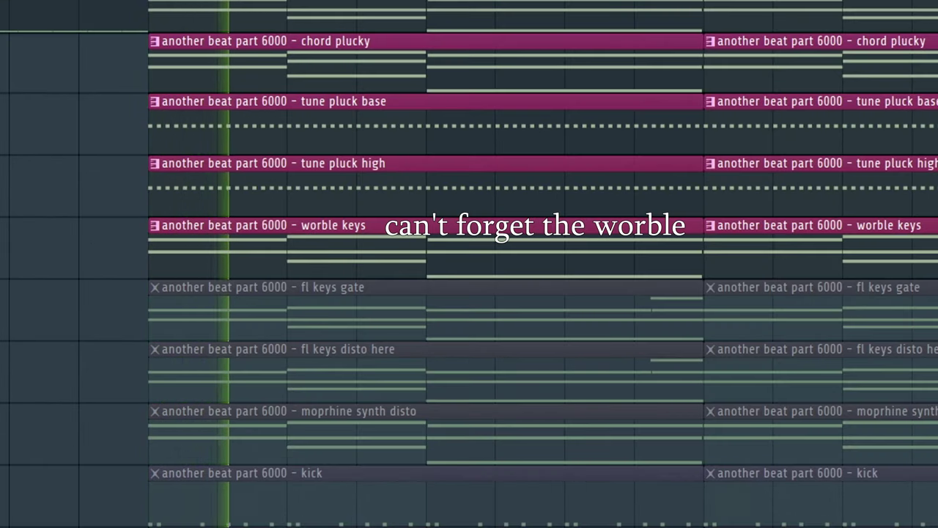
pyautogui.click(75, 215)
pyautogui.click(73, 242)
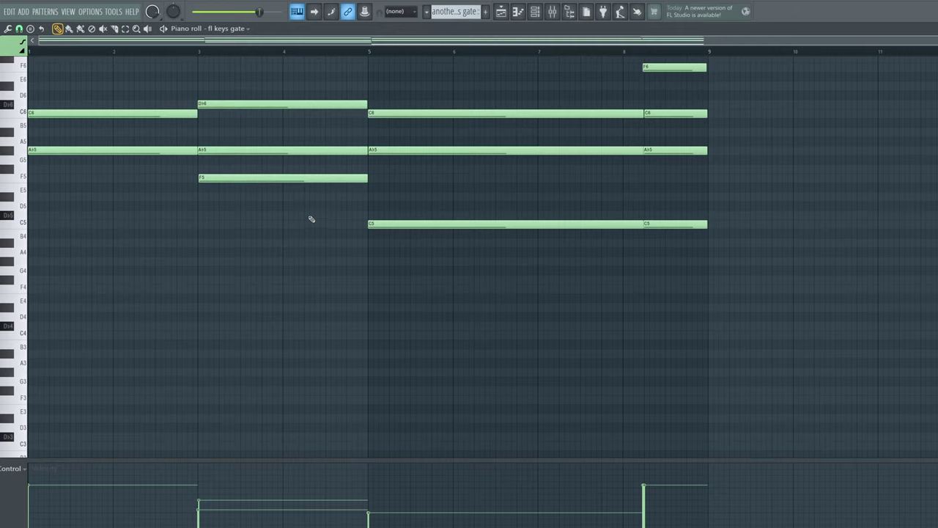
# - Stop playback, keep Roto Organ as the FL Keys preset, and open the moprhine synth disto Morphine window
pyautogui.press('space')
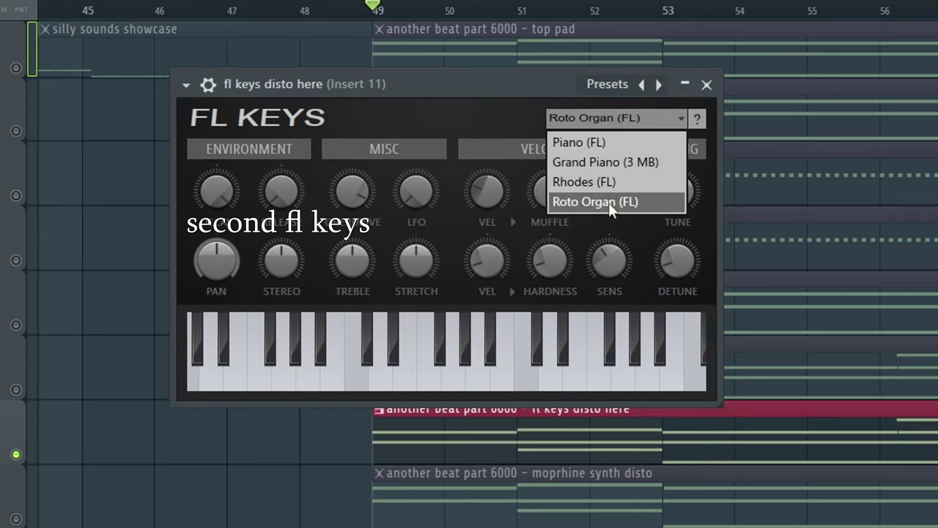
pyautogui.click(653, 203)
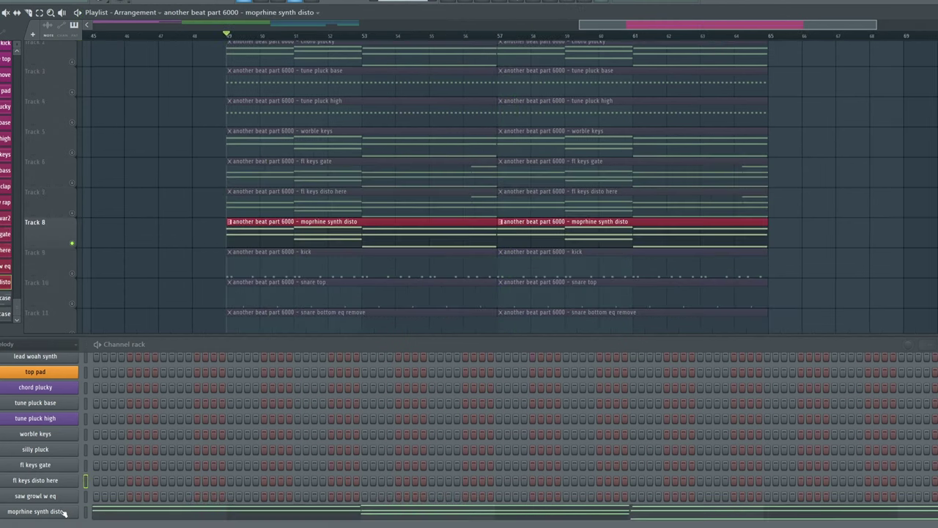
pyautogui.click(35, 511)
pyautogui.moveTo(530, 56)
pyautogui.mouseDown()
pyautogui.moveTo(503, 55)
pyautogui.moveTo(502, 43)
pyautogui.mouseUp()
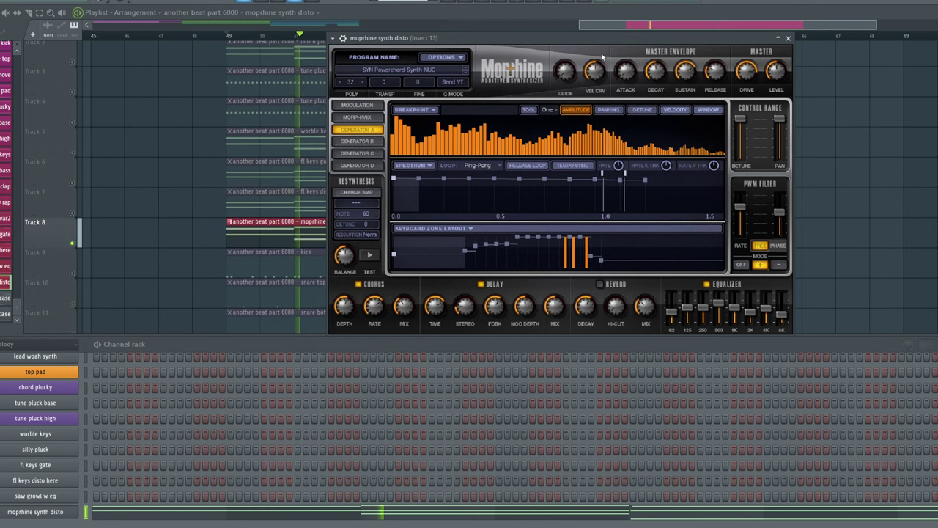
# - Enable effects on mixer Insert 13, then view the Fruity parametric EQ 2 on Insert 33
pyautogui.press('F9')
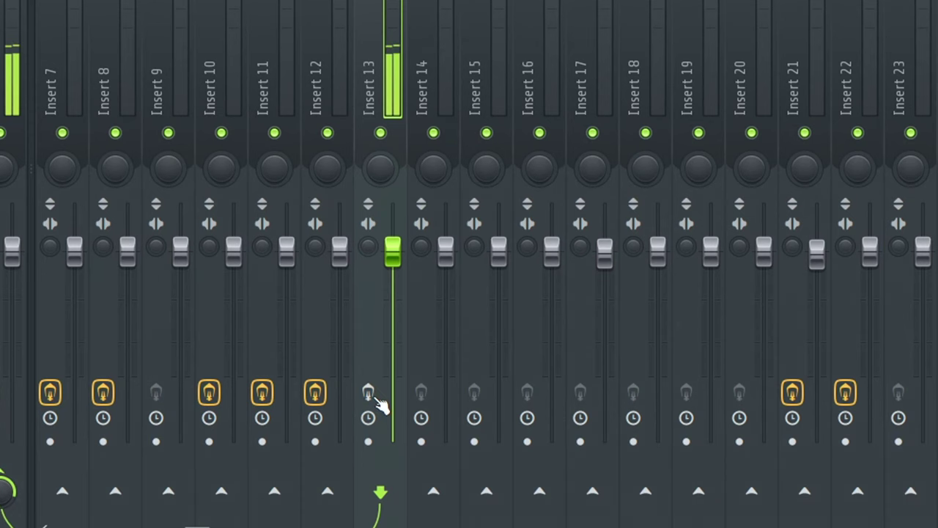
pyautogui.click(370, 396)
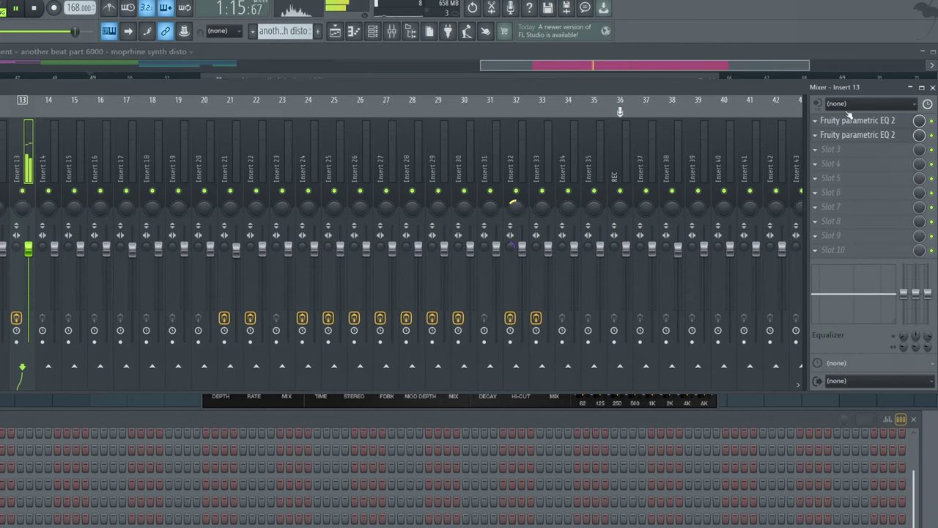
pyautogui.press('F9')
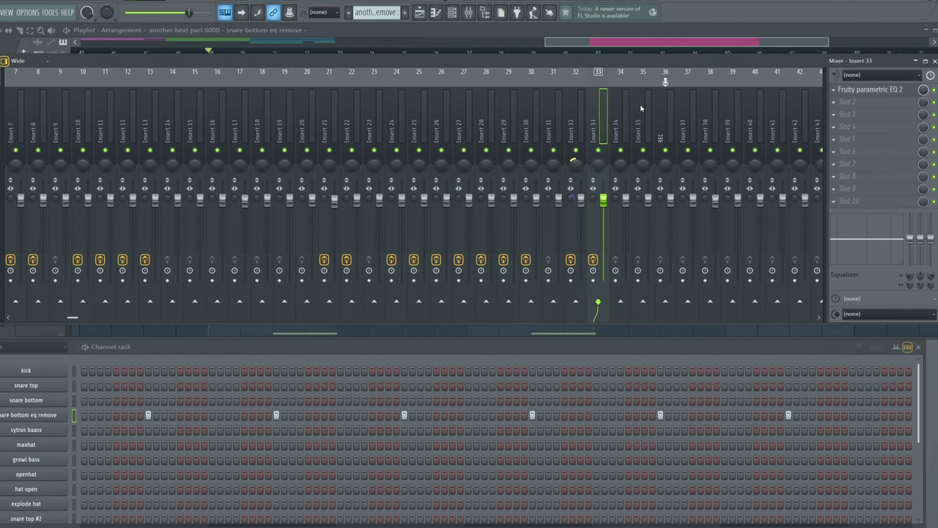
pyautogui.click(893, 89)
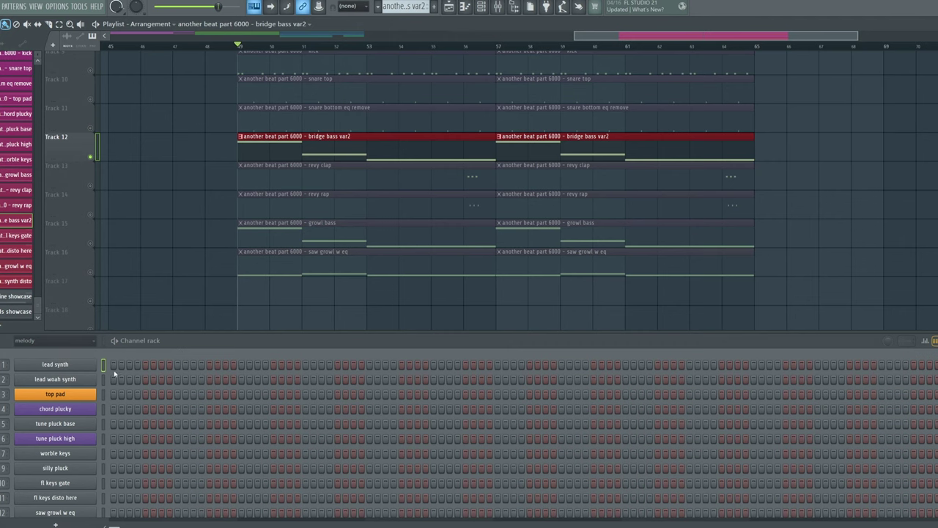
# - Change the Channel rack group filter and close the bridge bass var2 Sytrus window
pyautogui.click(79, 341)
pyautogui.click(80, 342)
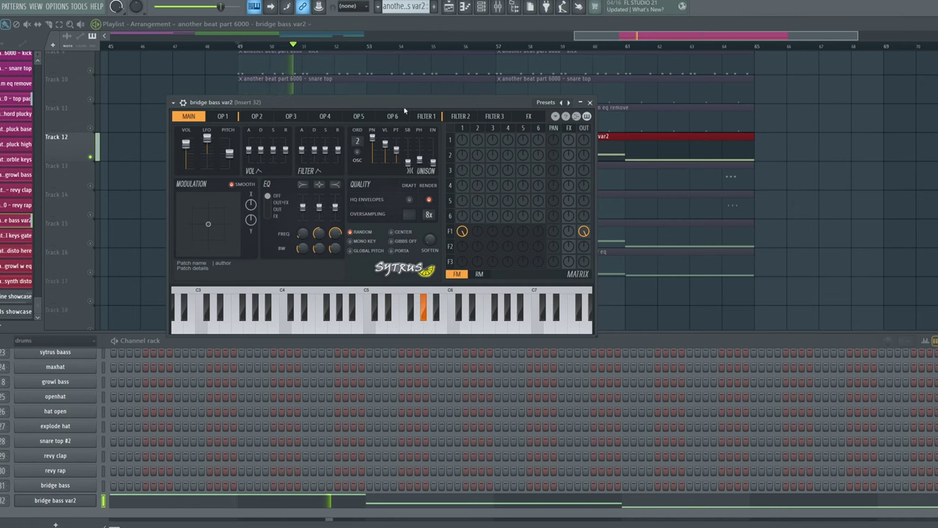
pyautogui.click(582, 103)
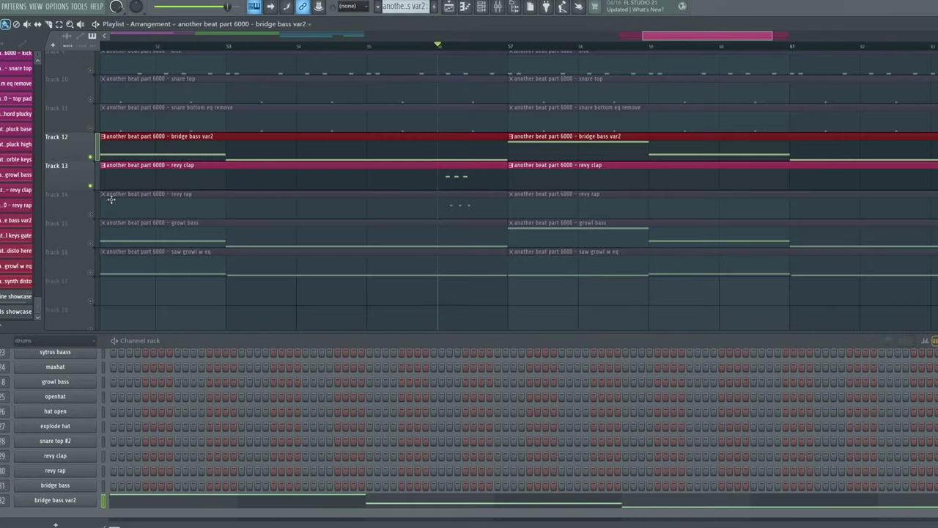
# - Unmute revy rap, then view the growl bass and saw growl w eq notes in the piano roll
pyautogui.click(90, 214)
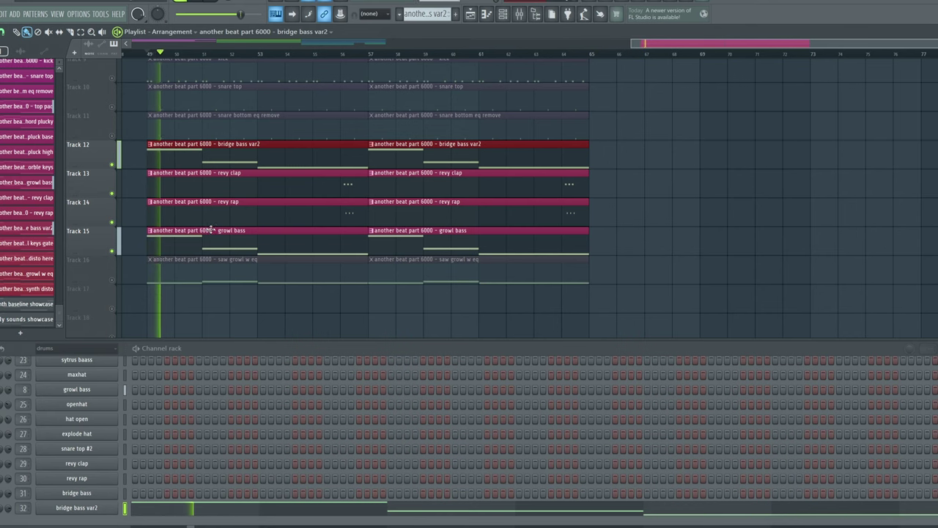
pyautogui.click(203, 389)
pyautogui.click(209, 394)
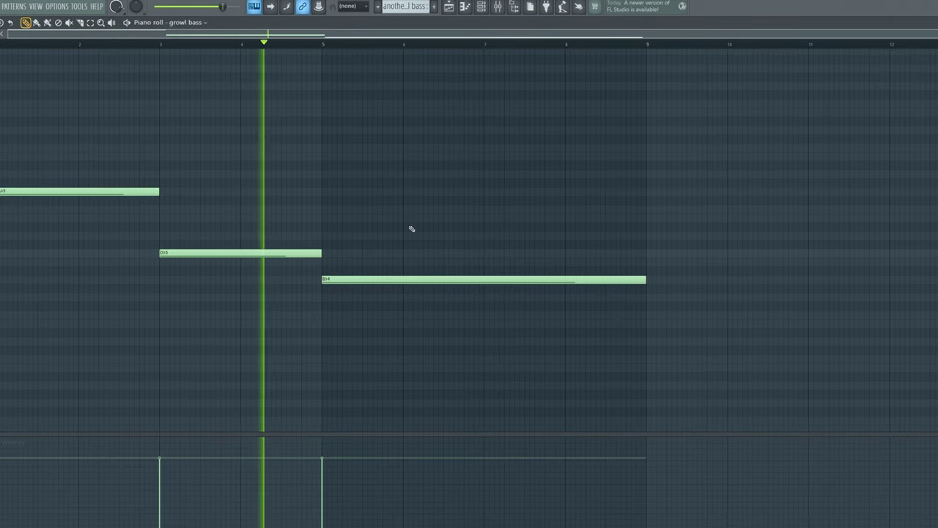
pyautogui.press('F7')
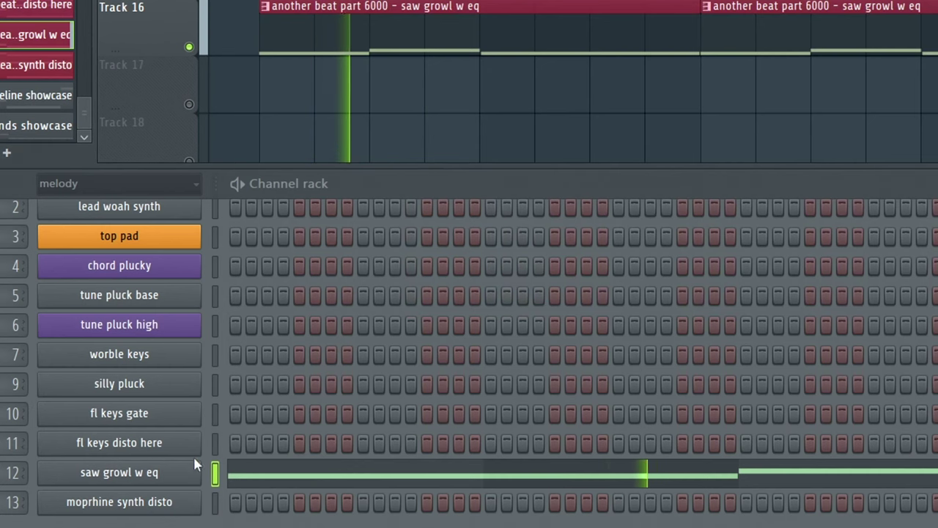
pyautogui.click(283, 477)
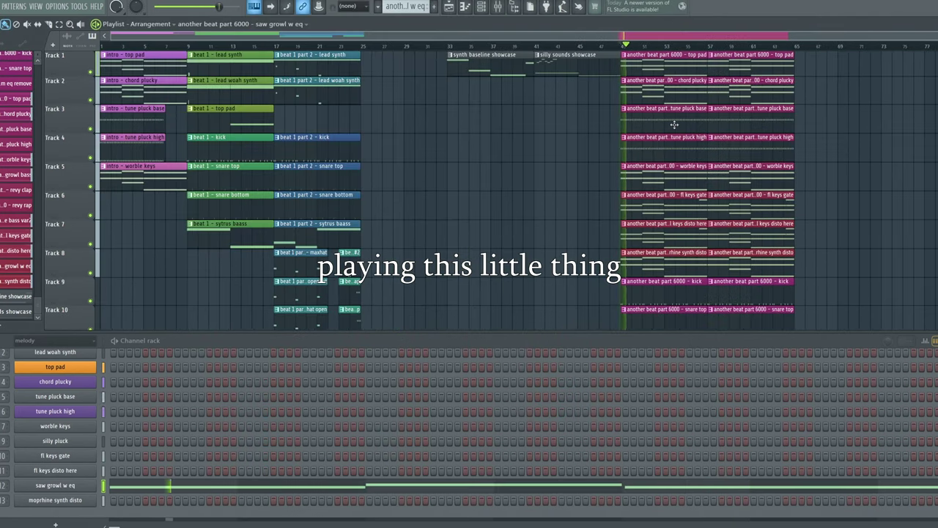
pyautogui.scroll(5, 592, 160)
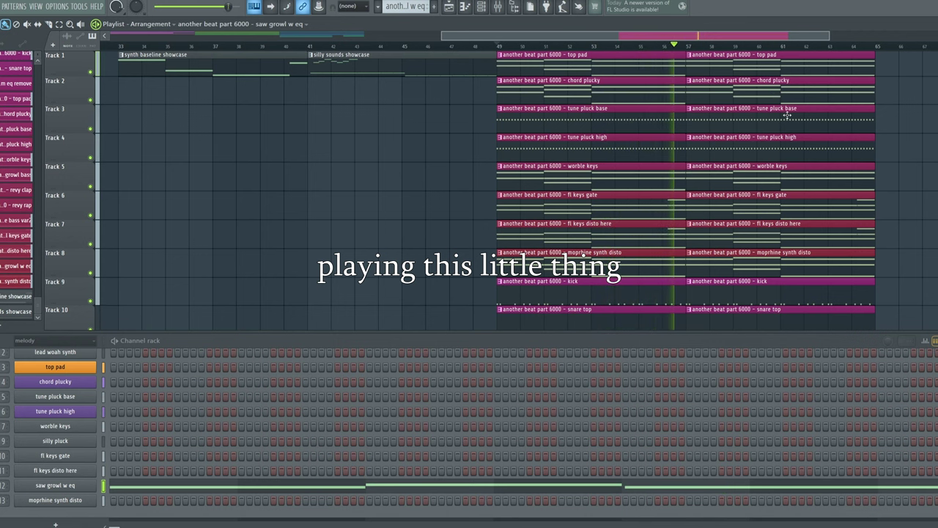
pyautogui.press('space')
pyautogui.scroll(-3, 441, 109)
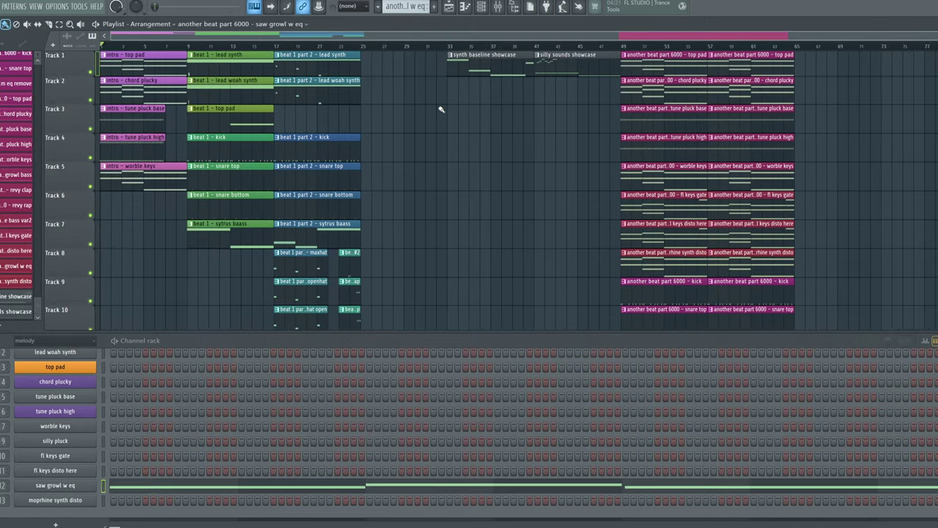